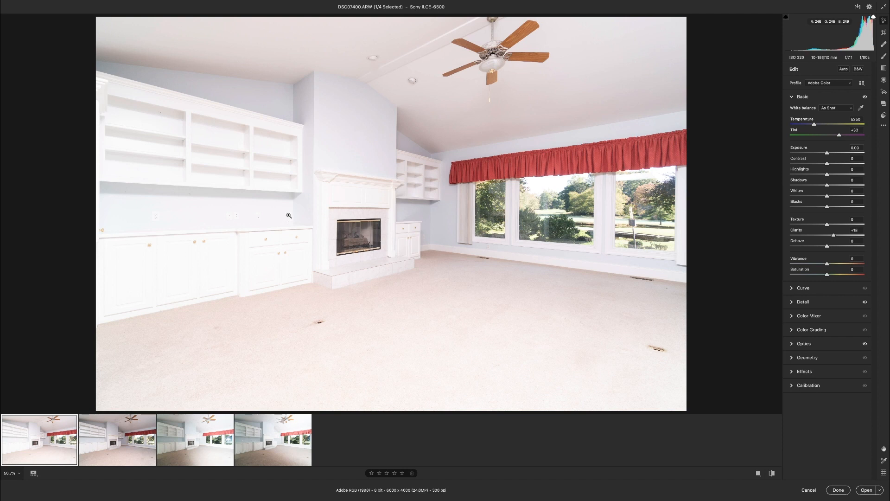
Review the four exposures, and white-balance DSC07400 and DSC07401 by sampling the white shelving beside the fireplace.
key(Right)
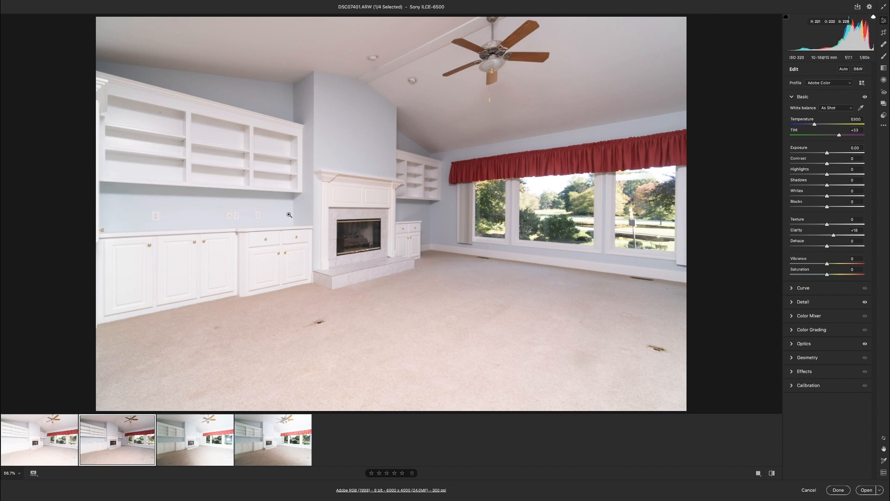
key(Right)
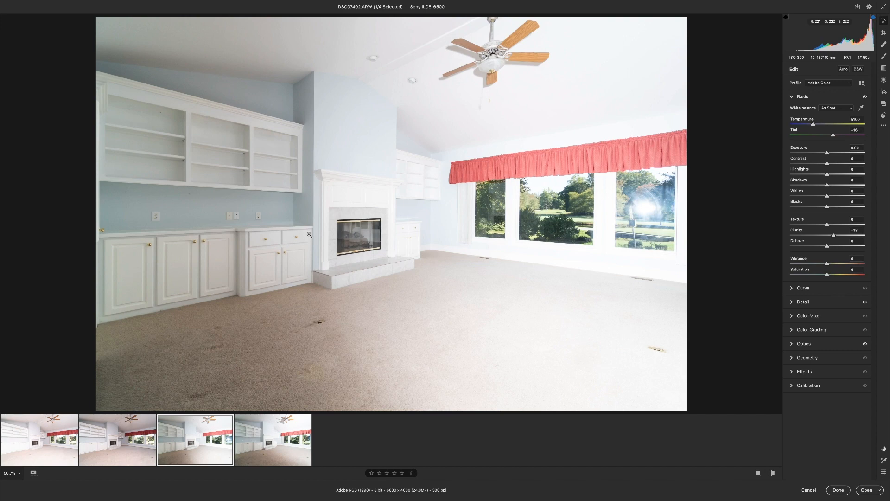
key(Right)
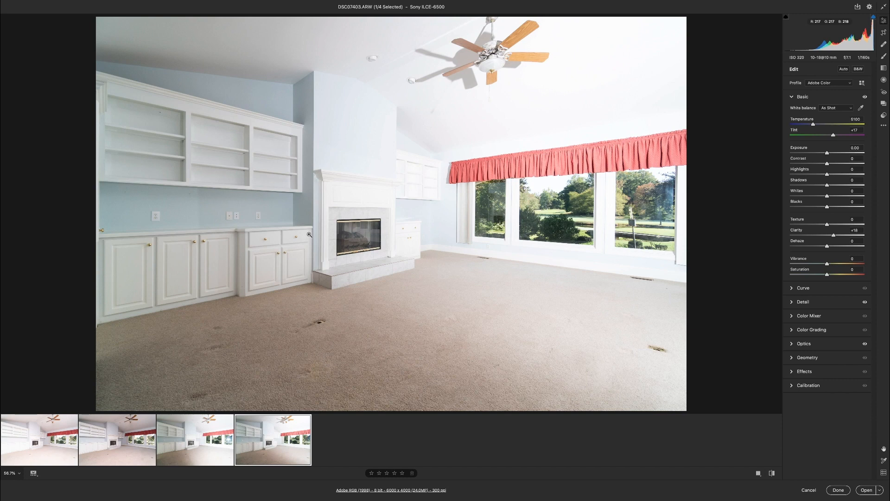
click(50, 446)
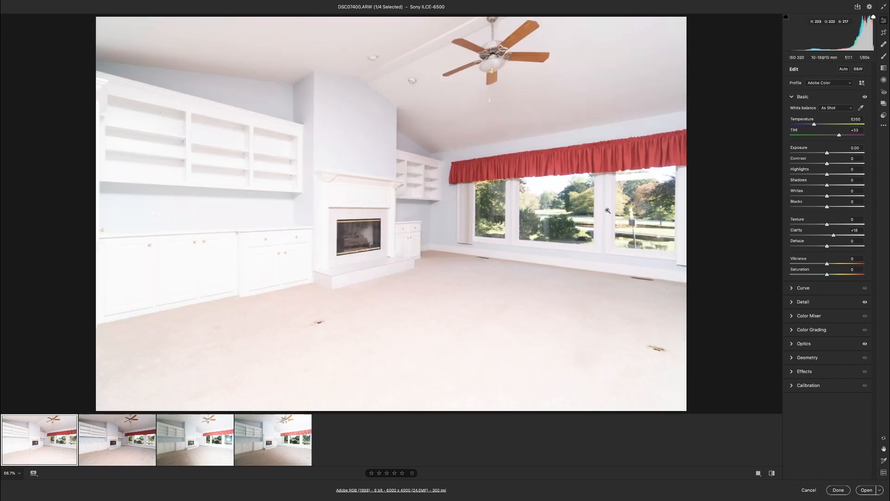
click(861, 108)
click(409, 158)
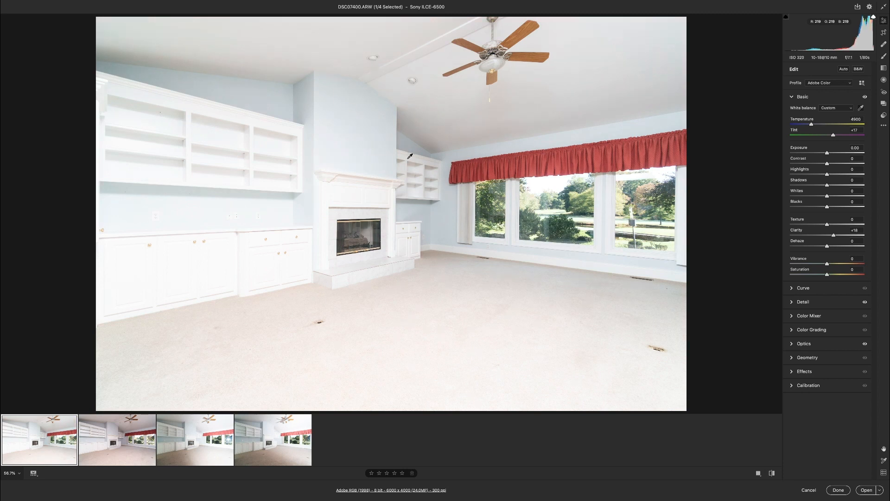
key(Right)
click(409, 158)
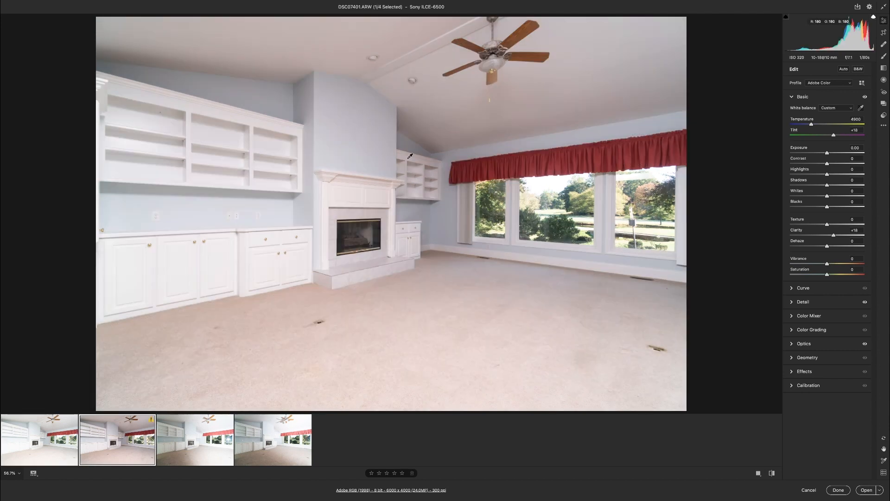
Warm the white balance temperature of DSC07402 slightly, and set the temperature of DSC07403 to 5400.
key(Right)
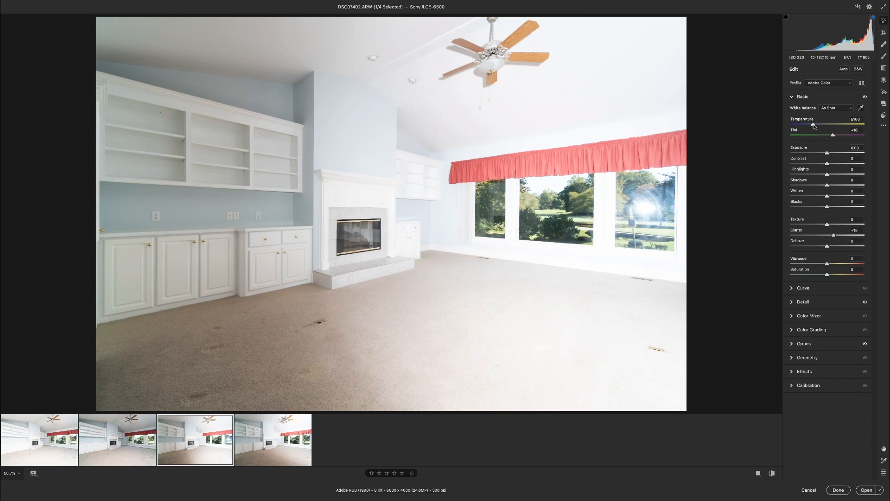
drag(814, 126, 816, 126)
click(262, 450)
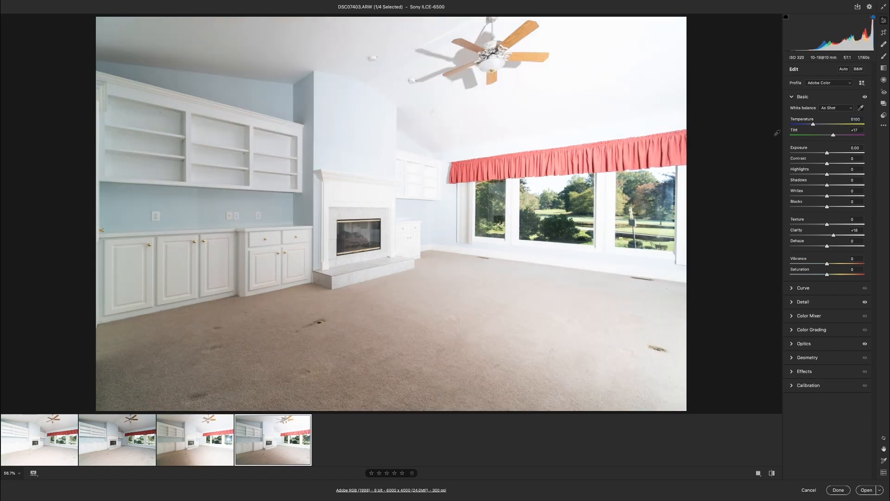
click(814, 124)
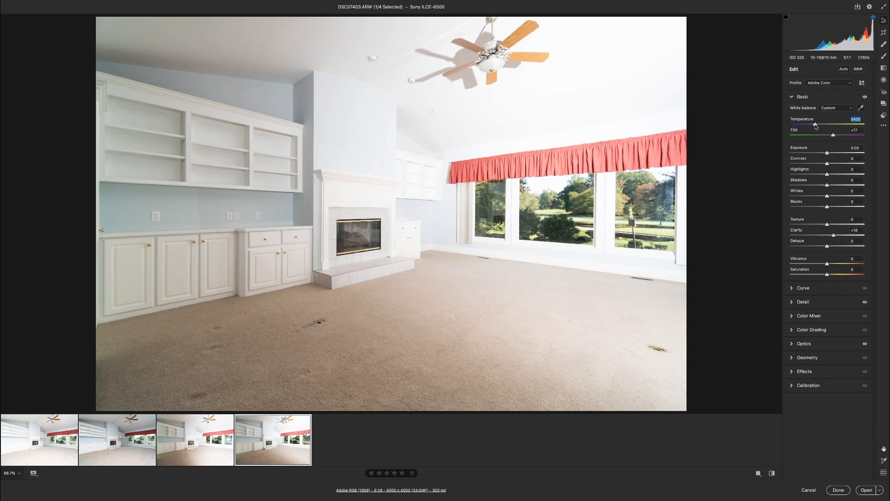
Open the four exposures in Photoshop and copy the whole DSC07400 image onto DSC07401 as a new layer.
mouse_move(59, 456)
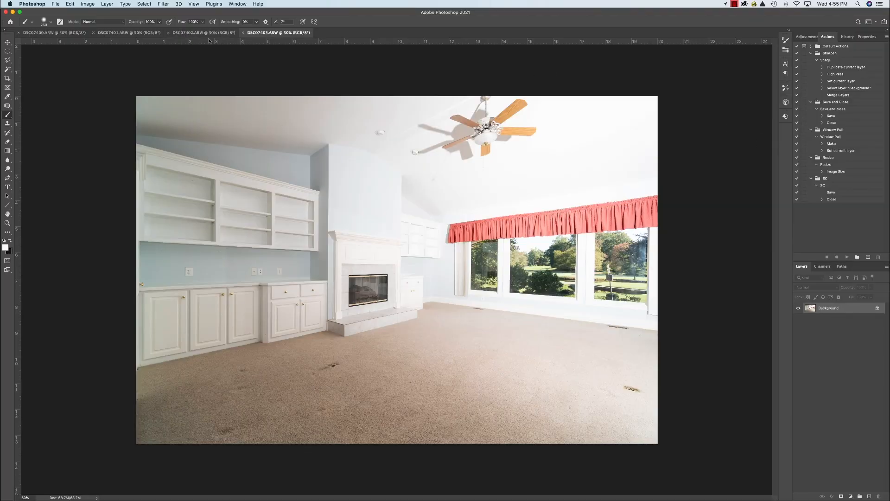
click(41, 33)
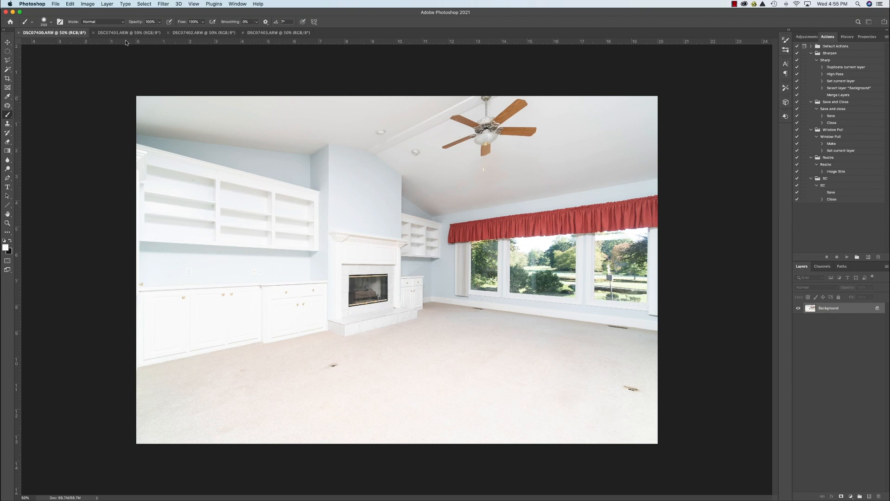
key(super+a)
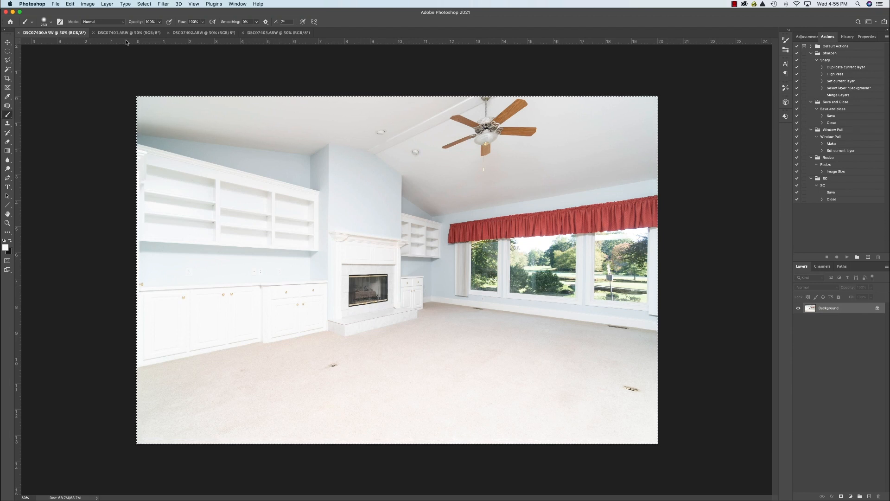
click(127, 33)
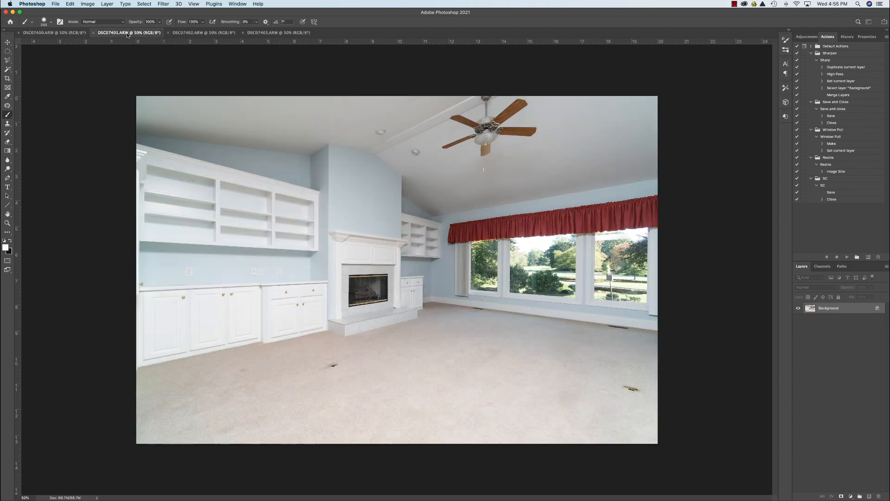
key(super+v)
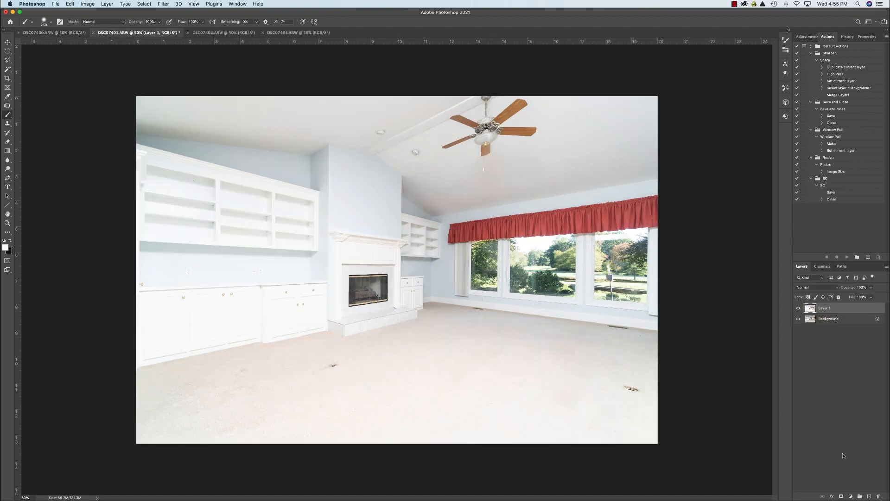
Mask the pasted layer and paint black on the mask at 38% opacity with a 2500 px brush over the overexposed cabinets, fireplace and carpet.
click(842, 496)
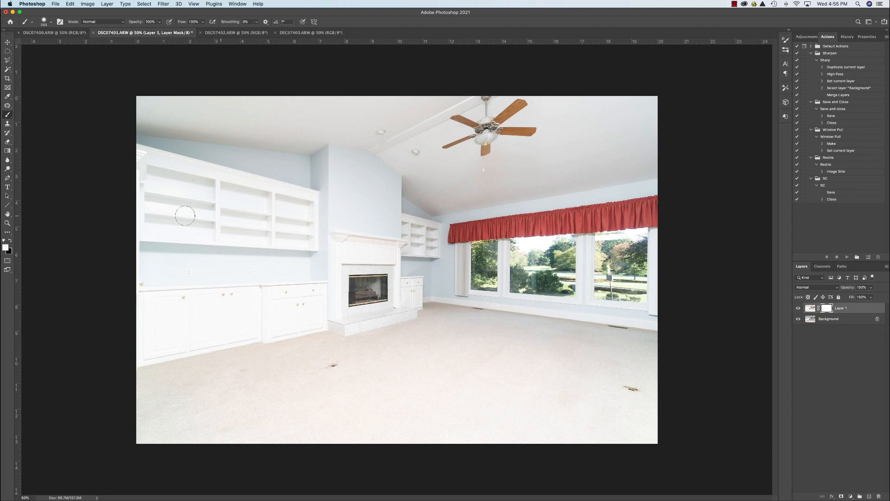
click(9, 241)
drag(159, 21, 142, 31)
click(208, 187)
key(])
key(])
key(])
key(])
key(])
key(])
key(])
key(])
key(])
key(])
key(])
key(])
key(])
key(])
key(])
key(])
key(])
key(])
key(])
mouse_move(242, 306)
mouse_down()
mouse_move(233, 233)
mouse_move(178, 207)
mouse_move(285, 270)
mouse_move(301, 292)
mouse_move(308, 268)
mouse_move(298, 328)
mouse_move(213, 364)
mouse_move(319, 443)
mouse_move(405, 458)
mouse_move(381, 430)
mouse_move(263, 381)
mouse_move(227, 279)
mouse_move(253, 239)
mouse_move(294, 252)
mouse_move(313, 286)
mouse_move(305, 291)
mouse_move(298, 273)
mouse_move(176, 344)
mouse_move(217, 398)
mouse_move(371, 449)
mouse_move(351, 440)
mouse_move(213, 249)
mouse_move(510, 268)
mouse_up()
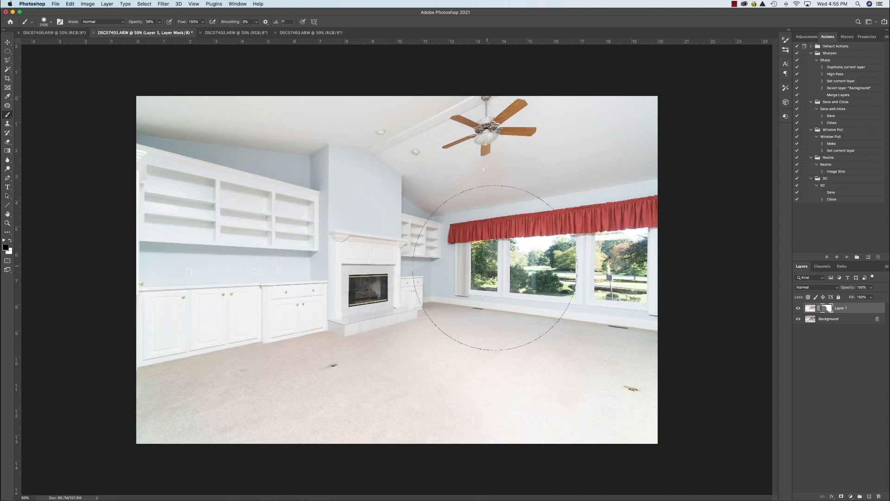
click(798, 308)
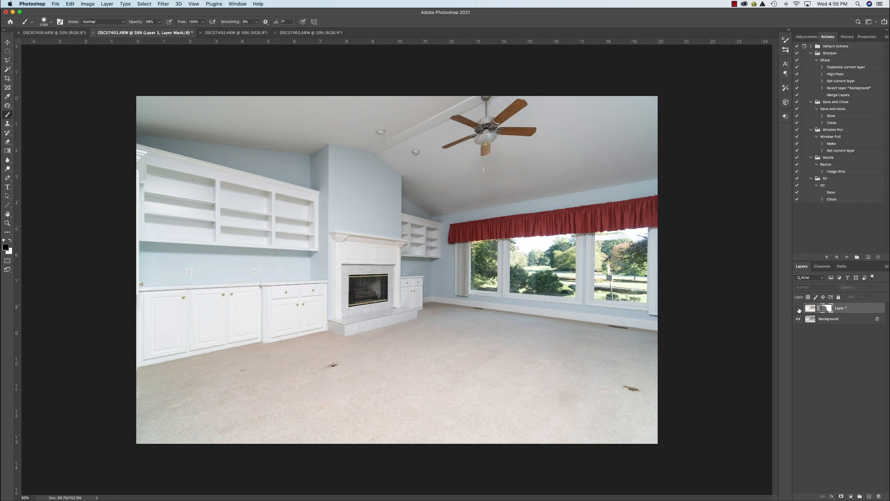
click(798, 308)
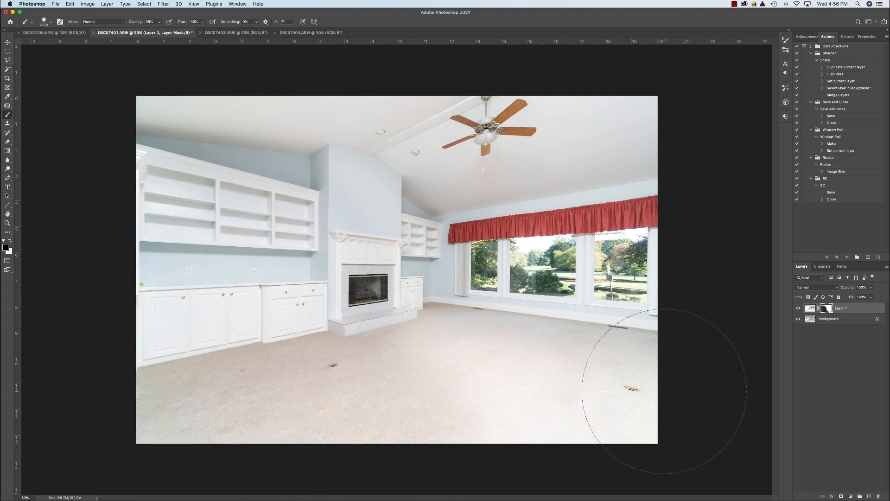
Flatten the blended DSC07401 image and copy it onto DSC07402 as a new layer.
right_click(829, 319)
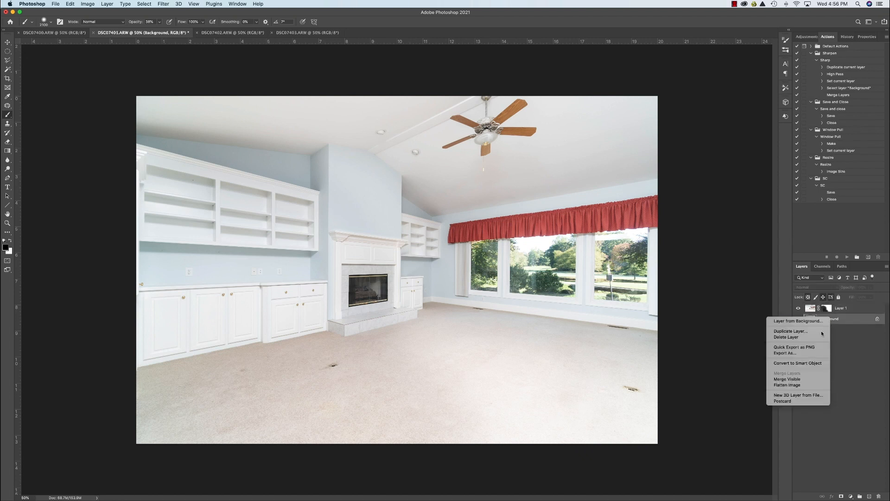
click(801, 385)
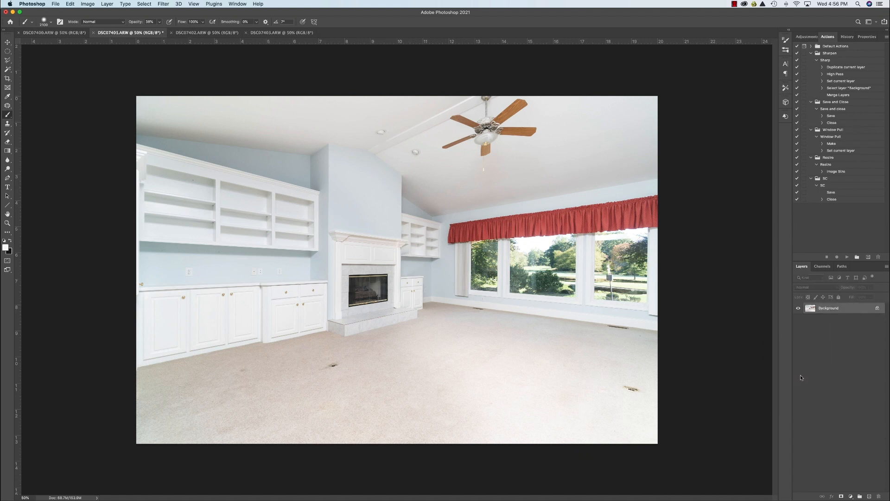
key(super+a)
key(super+c)
click(209, 32)
key(super+v)
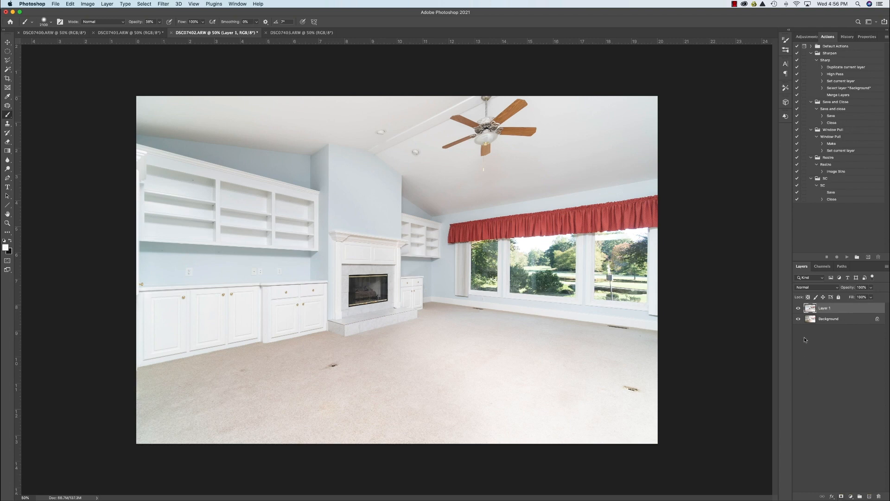
Compare the pasted blend with the DSC07402 background, and flatten the image with the blend on top.
click(798, 308)
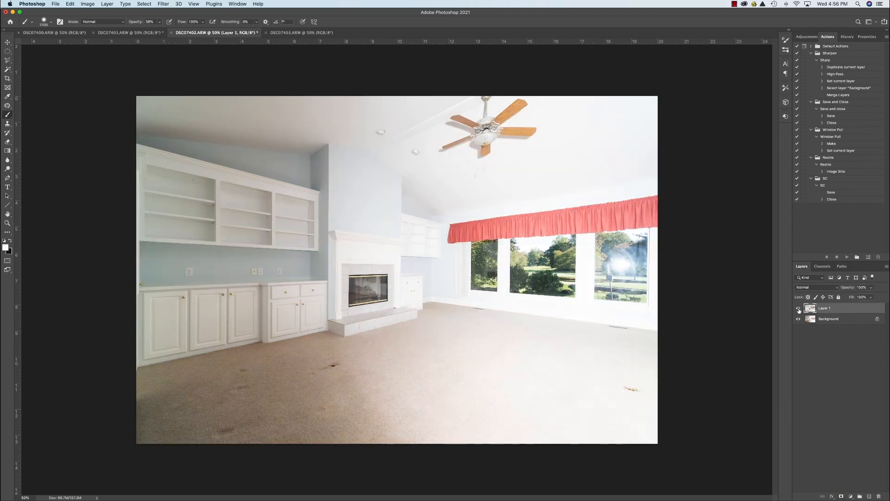
click(798, 309)
right_click(832, 319)
click(809, 386)
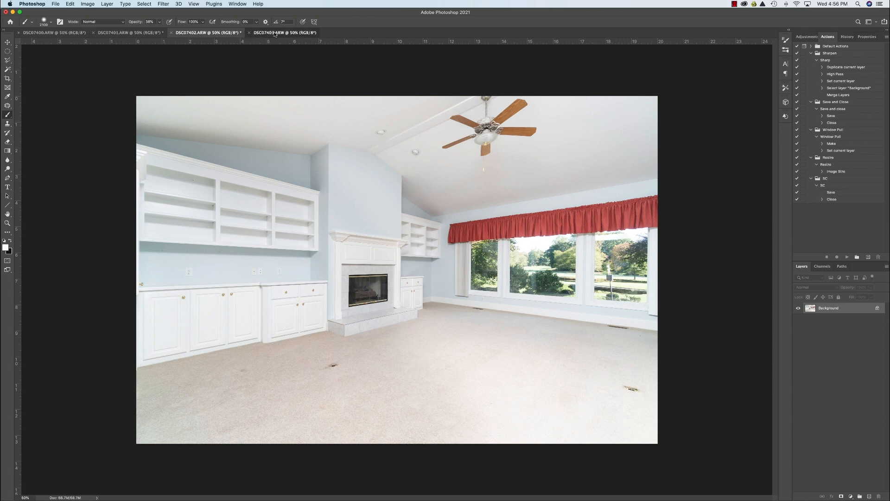
Copy the whole DSC07403 image onto DSC07402 as a new layer above the flattened blend.
click(275, 33)
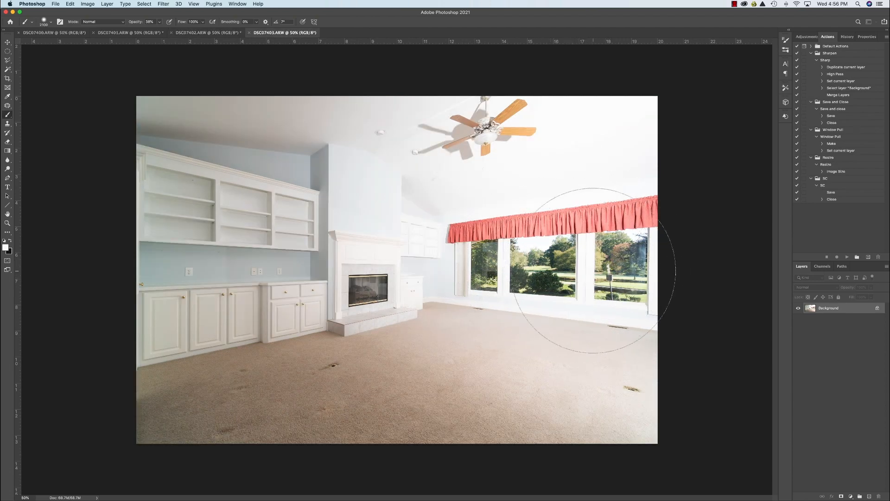
key(ctrl+a)
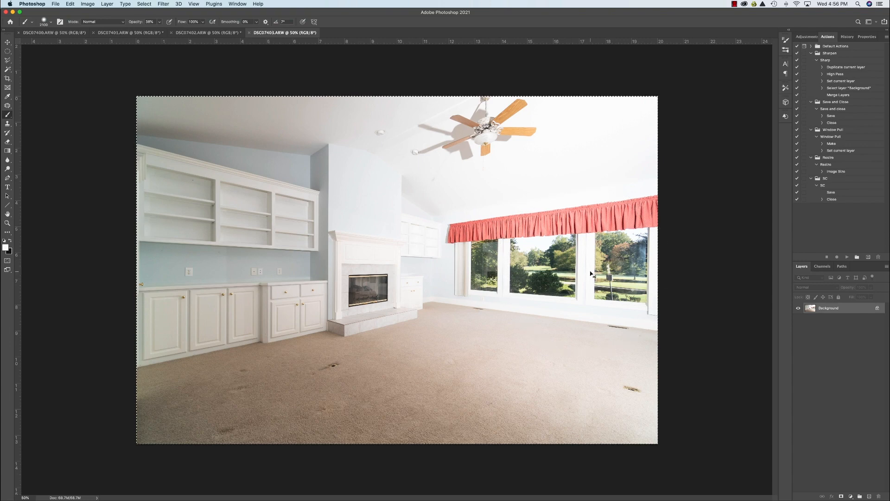
click(219, 33)
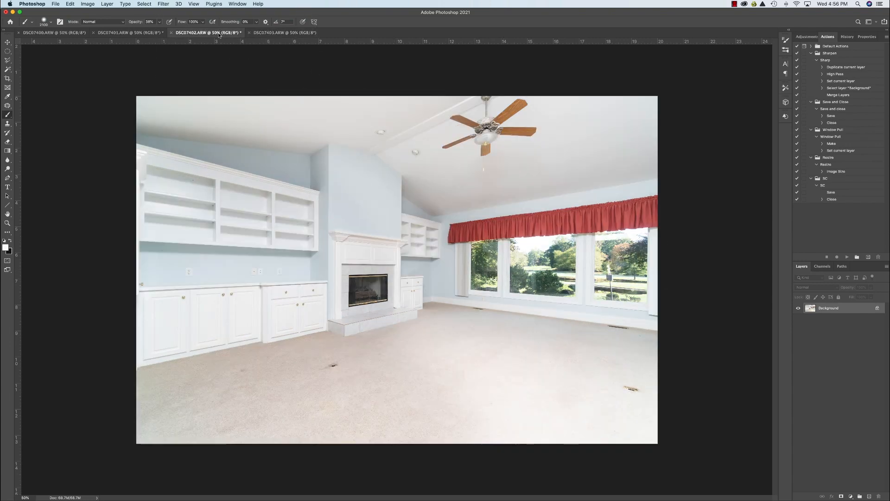
key(ctrl+v)
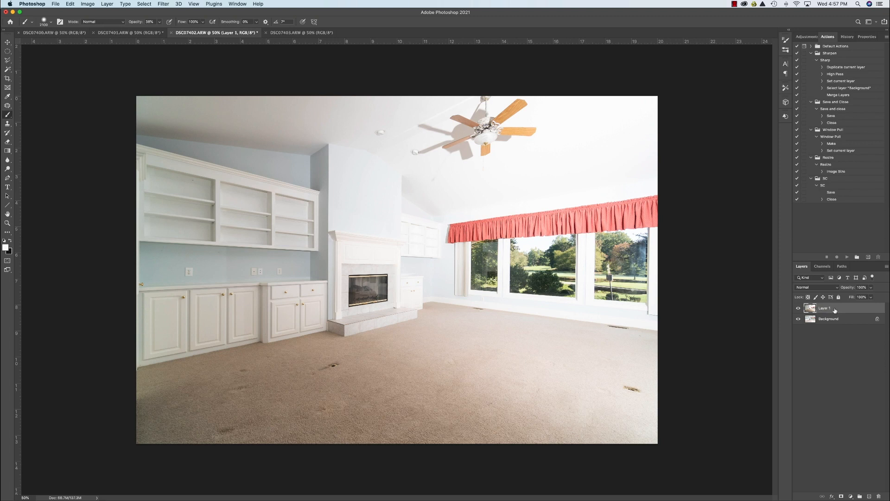
Hide the DSC07403 layer behind a black layer mask and set its blend mode to Darken.
alt+click(842, 496)
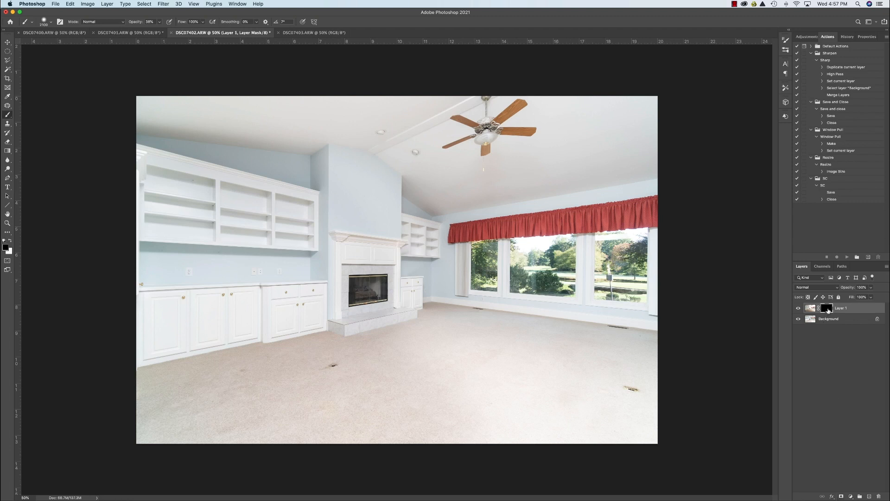
click(838, 288)
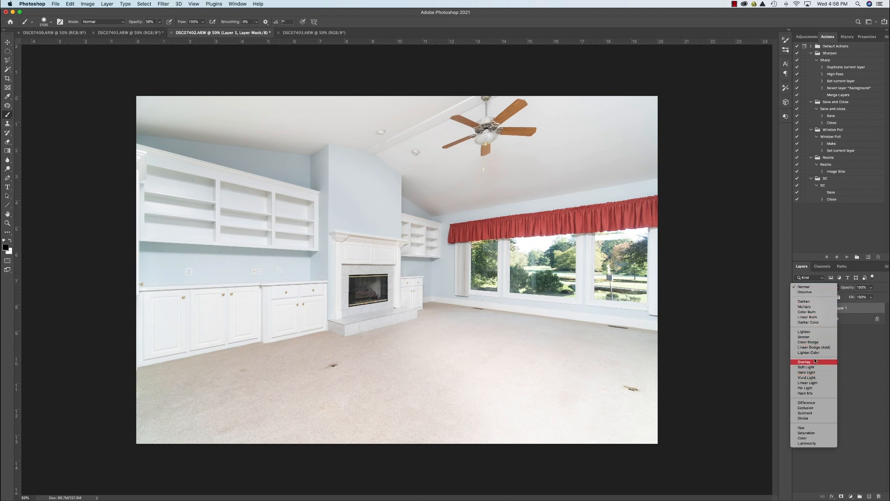
click(813, 302)
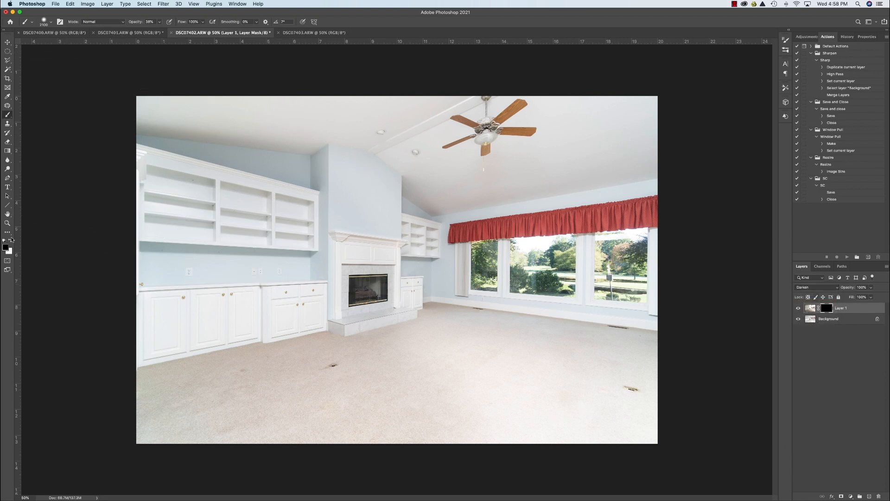
Paint white on the mask over the windows at full opacity with a 1000 px brush to reveal the outside view, and flatten the image.
click(12, 239)
key(bracketleft)
key(bracketleft)
key(bracketleft)
key(bracketleft)
key(bracketleft)
key(bracketleft)
key(bracketleft)
key(bracketleft)
key(bracketleft)
key(bracketleft)
mouse_move(486, 274)
mouse_down()
mouse_move(498, 257)
mouse_move(617, 260)
mouse_up()
mouse_move(159, 22)
mouse_down()
mouse_move(162, 30)
mouse_move(234, 43)
mouse_up()
mouse_move(598, 237)
mouse_down()
mouse_move(603, 273)
mouse_move(510, 266)
mouse_up()
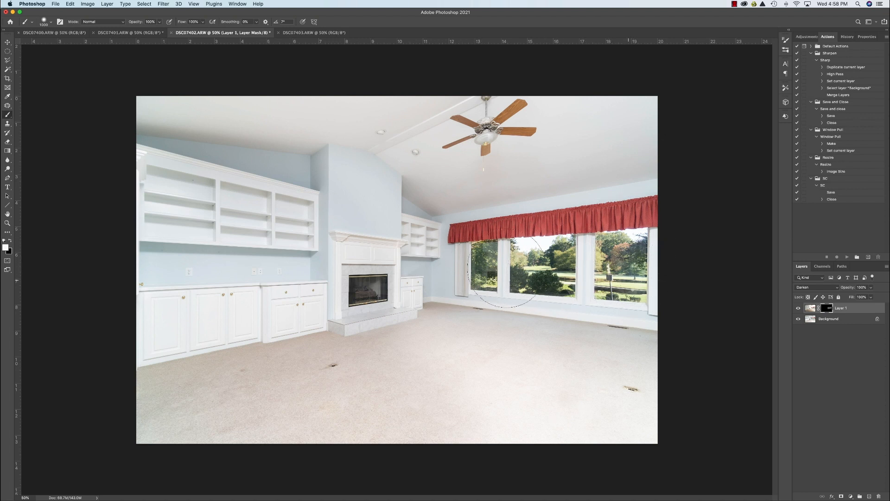
mouse_move(474, 272)
mouse_down()
mouse_move(498, 266)
mouse_move(533, 273)
mouse_move(637, 261)
mouse_up()
right_click(833, 319)
click(815, 386)
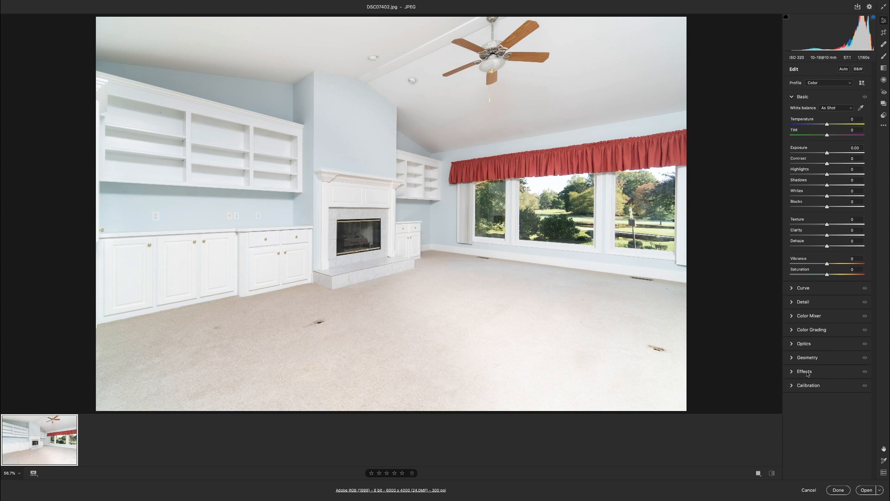
Apply automatic Upright perspective correction to DSC07402.jpg in Camera Raw.
click(794, 357)
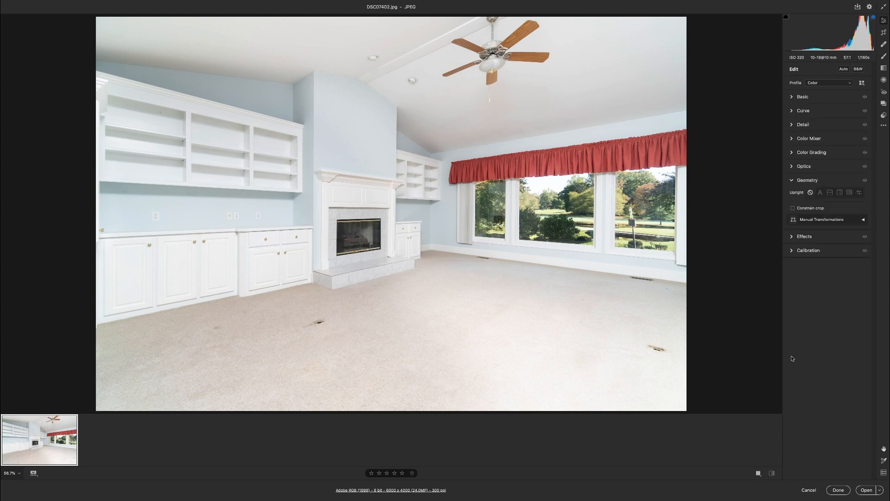
click(822, 193)
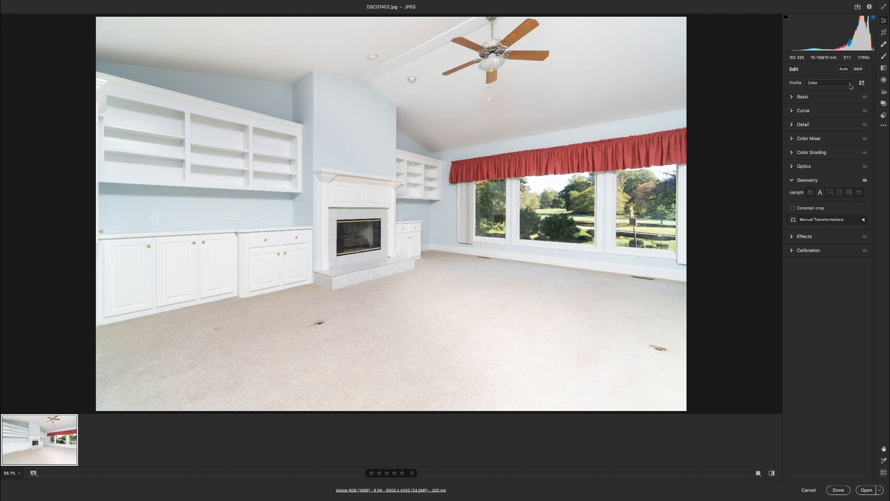
Brush a selective exposure of -0.15 over the white cabinets and the carpet, and open the edited image.
click(884, 56)
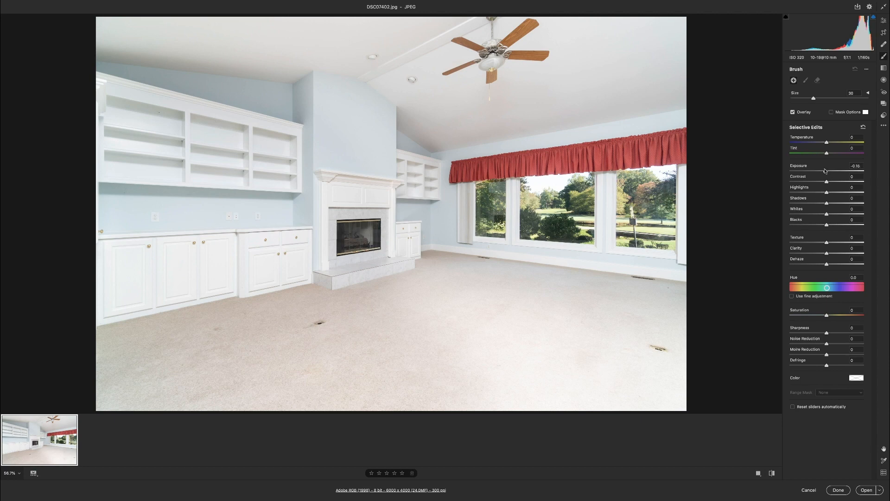
click(825, 170)
key(bracketright)
key(bracketright)
key(bracketright)
key(bracketright)
mouse_move(238, 263)
mouse_down()
mouse_move(210, 255)
mouse_move(193, 229)
mouse_move(169, 264)
mouse_up()
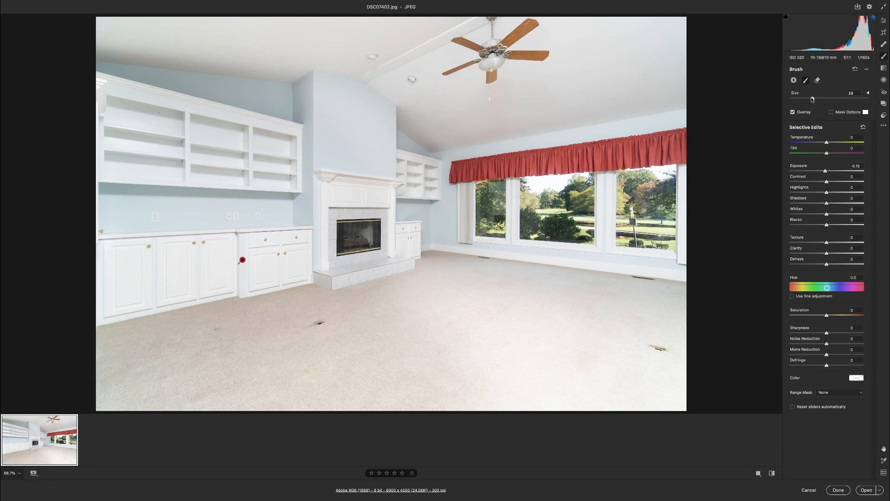
click(804, 99)
mouse_move(166, 275)
mouse_down()
mouse_move(195, 243)
mouse_move(285, 271)
mouse_move(235, 165)
mouse_move(270, 300)
mouse_move(178, 332)
mouse_move(382, 357)
mouse_move(605, 321)
mouse_up()
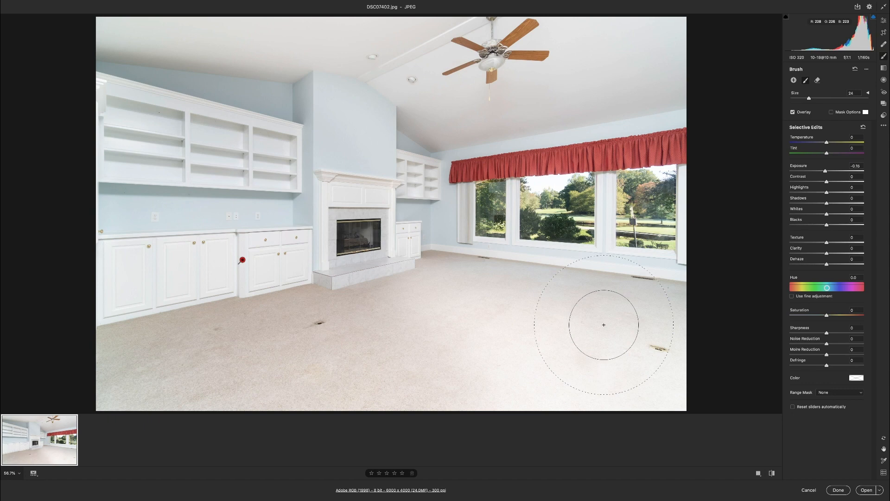
click(867, 490)
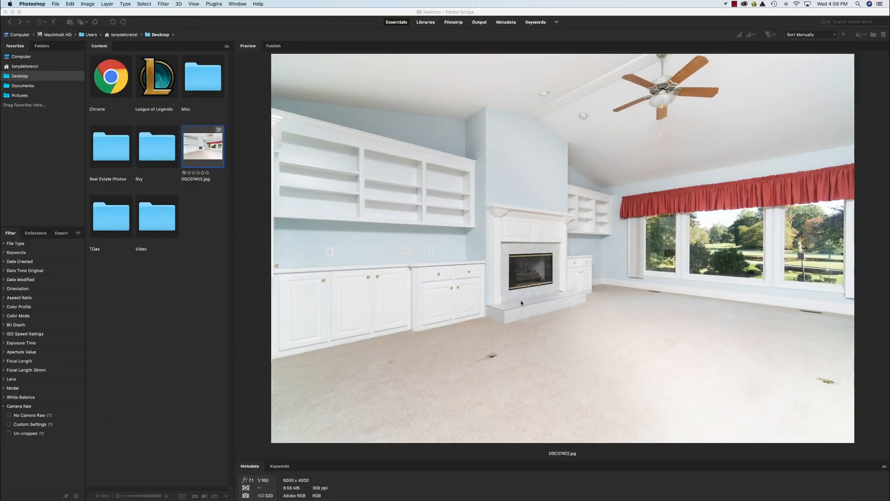